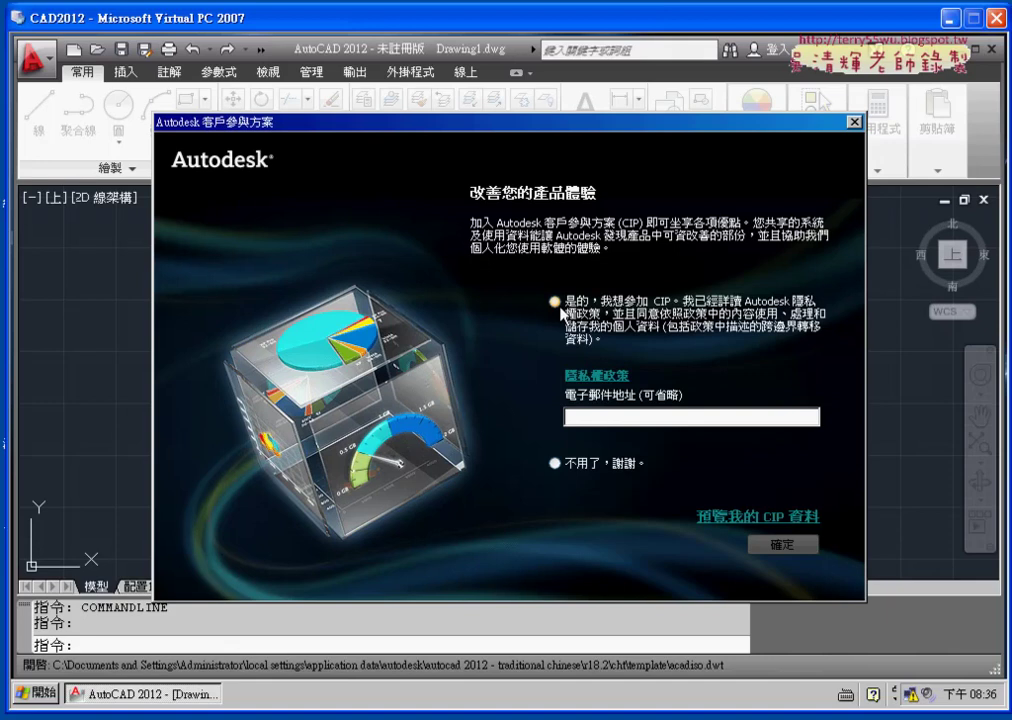
Decline the Customer Involvement Program, then browse the Insert, Annotate, Parametric, View and Manage ribbon tabs
{"action": "left_click", "coordinate": [555, 463]}
{"action": "left_click", "coordinate": [806, 545]}
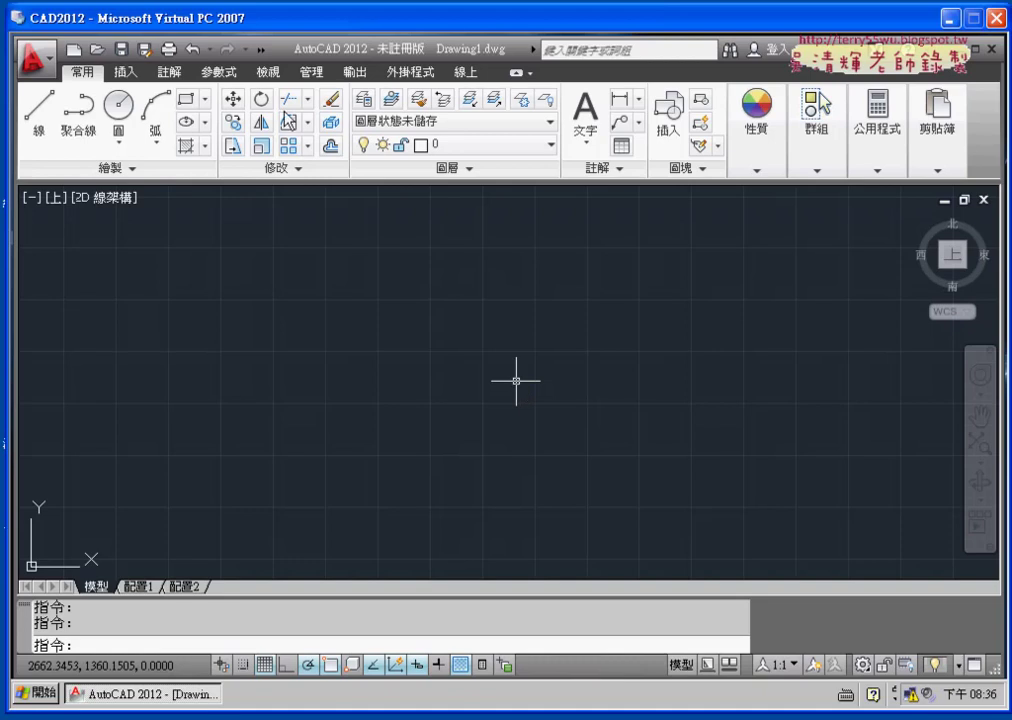
{"action": "left_click", "coordinate": [126, 73]}
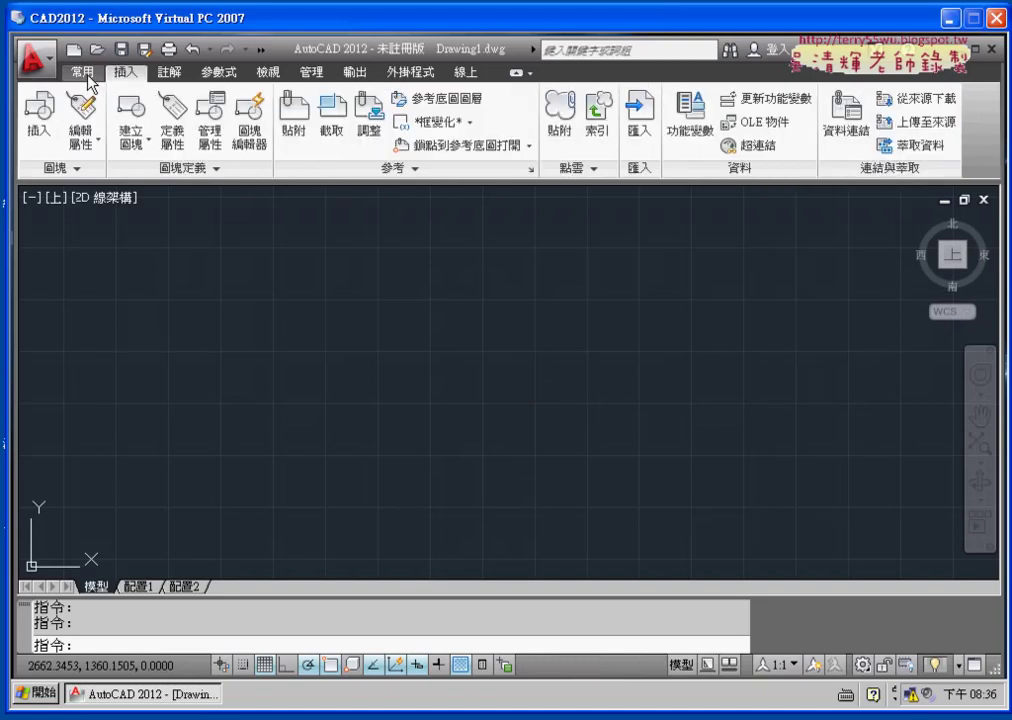
{"action": "left_click", "coordinate": [168, 74]}
{"action": "left_click", "coordinate": [222, 76]}
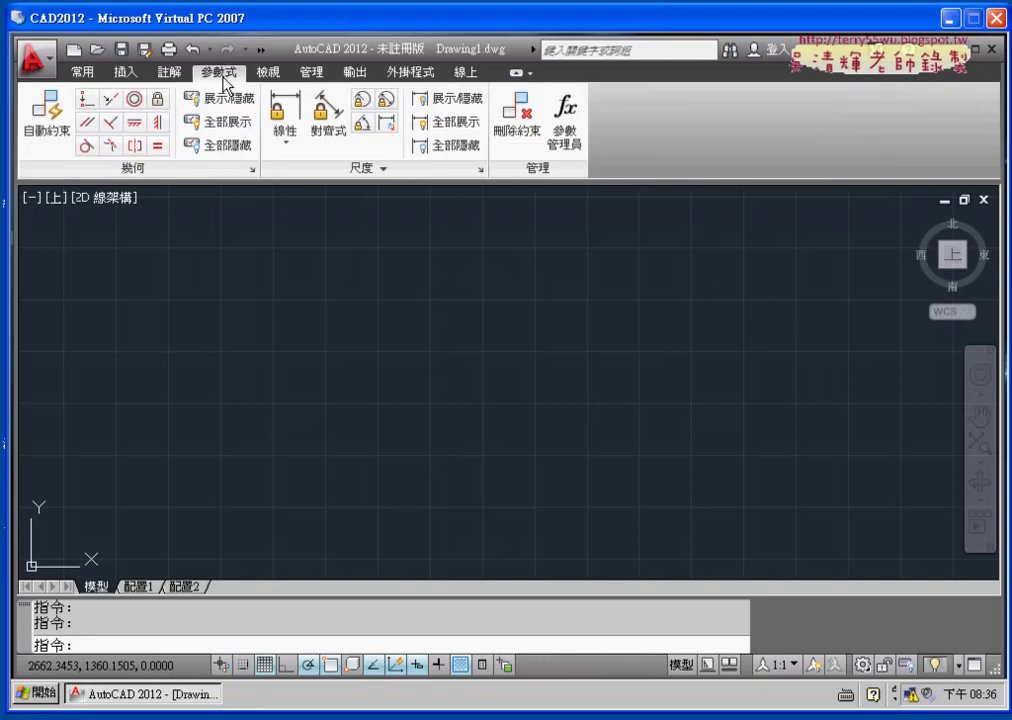
{"action": "left_click", "coordinate": [271, 78]}
{"action": "left_click", "coordinate": [316, 80]}
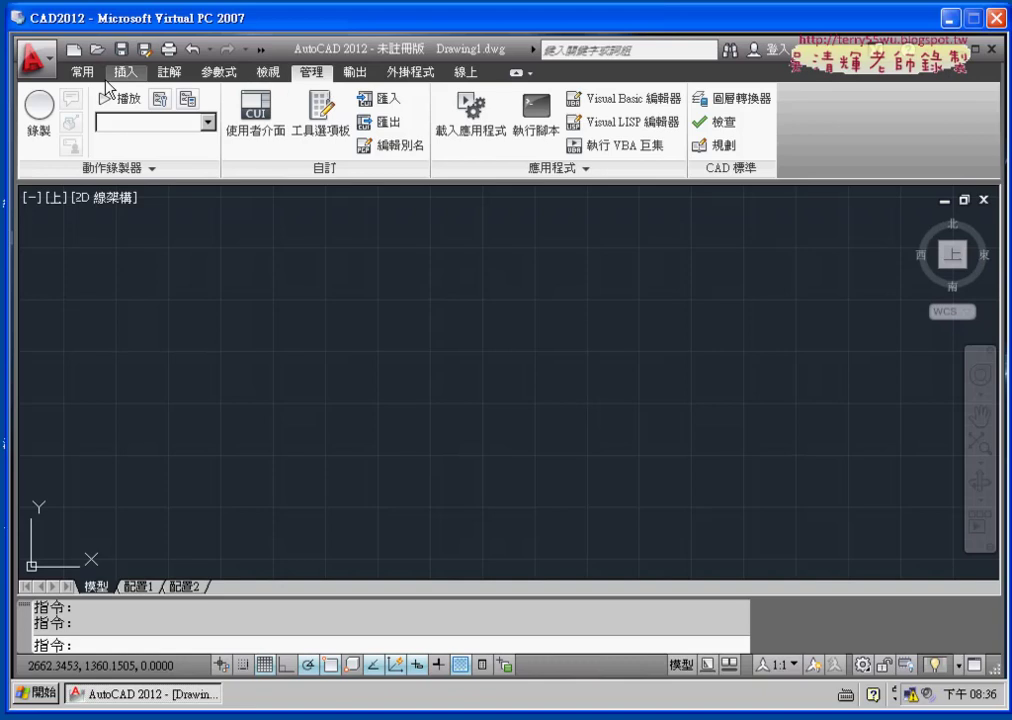
Revisit the Home, Insert and Annotate ribbon tabs, ending back on Home
{"action": "left_click", "coordinate": [78, 78]}
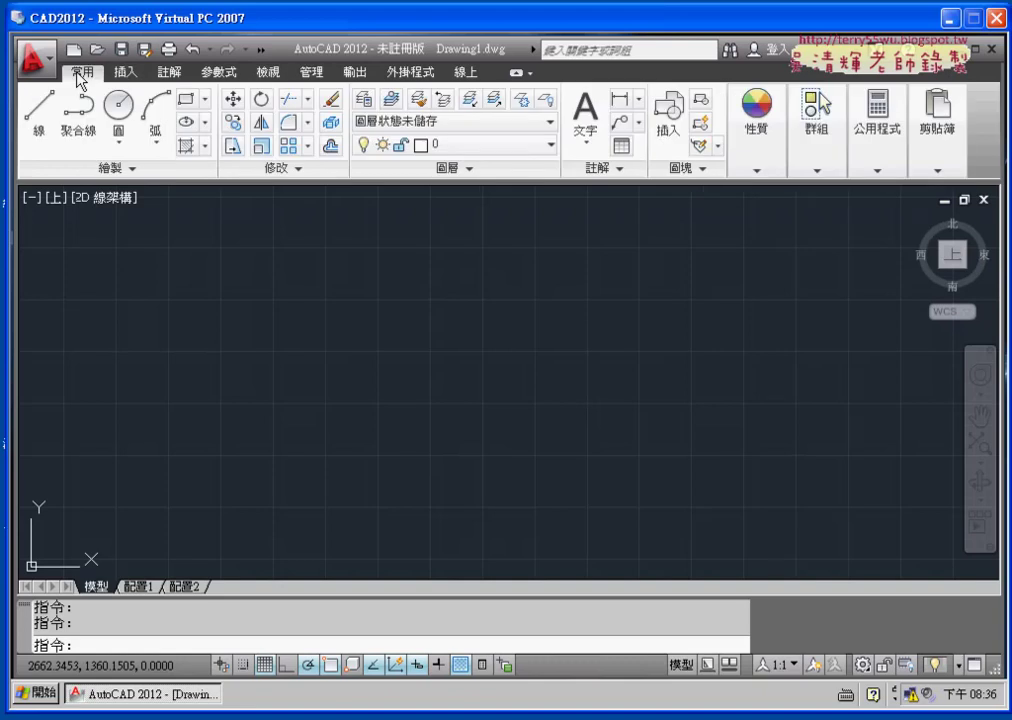
{"action": "left_click", "coordinate": [127, 78]}
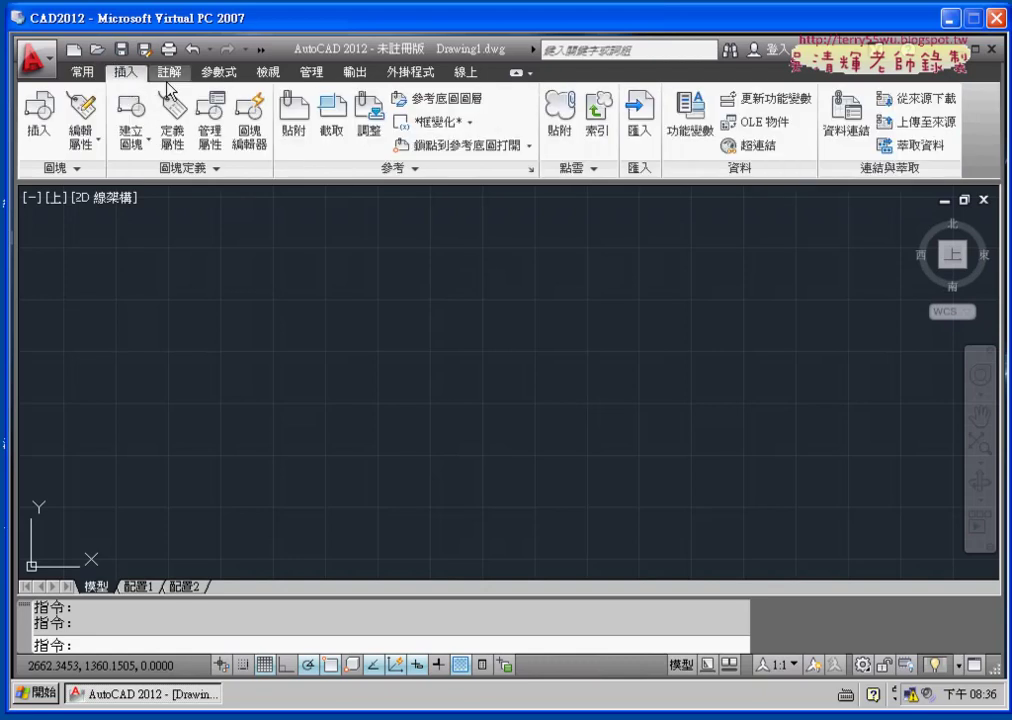
{"action": "left_click", "coordinate": [169, 72]}
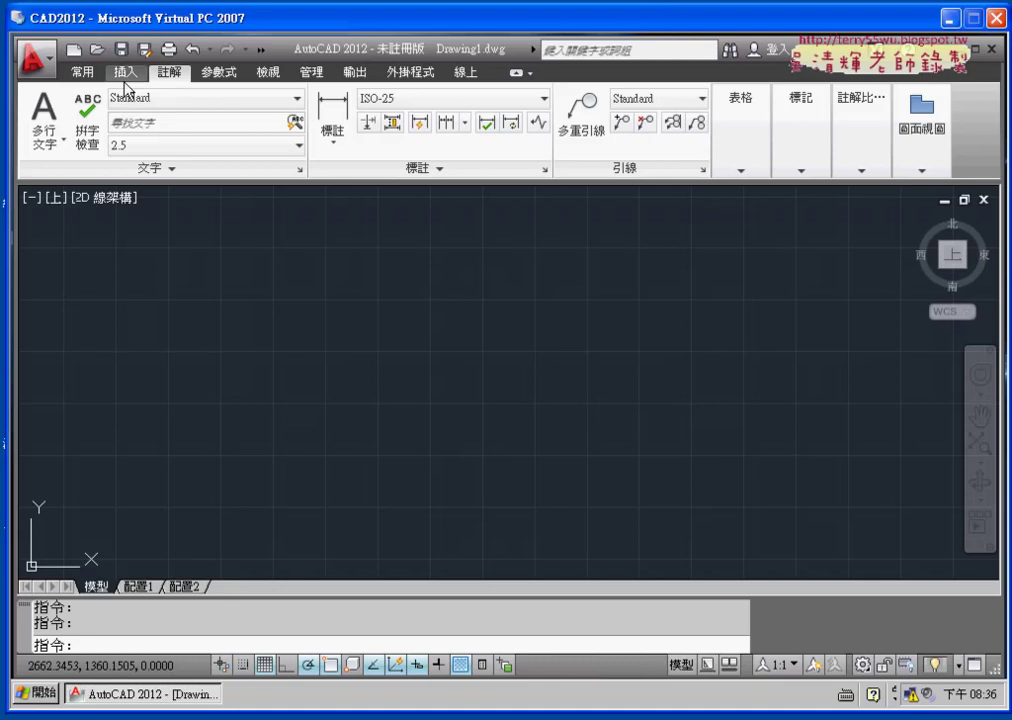
{"action": "left_click", "coordinate": [125, 74]}
{"action": "left_click", "coordinate": [90, 78]}
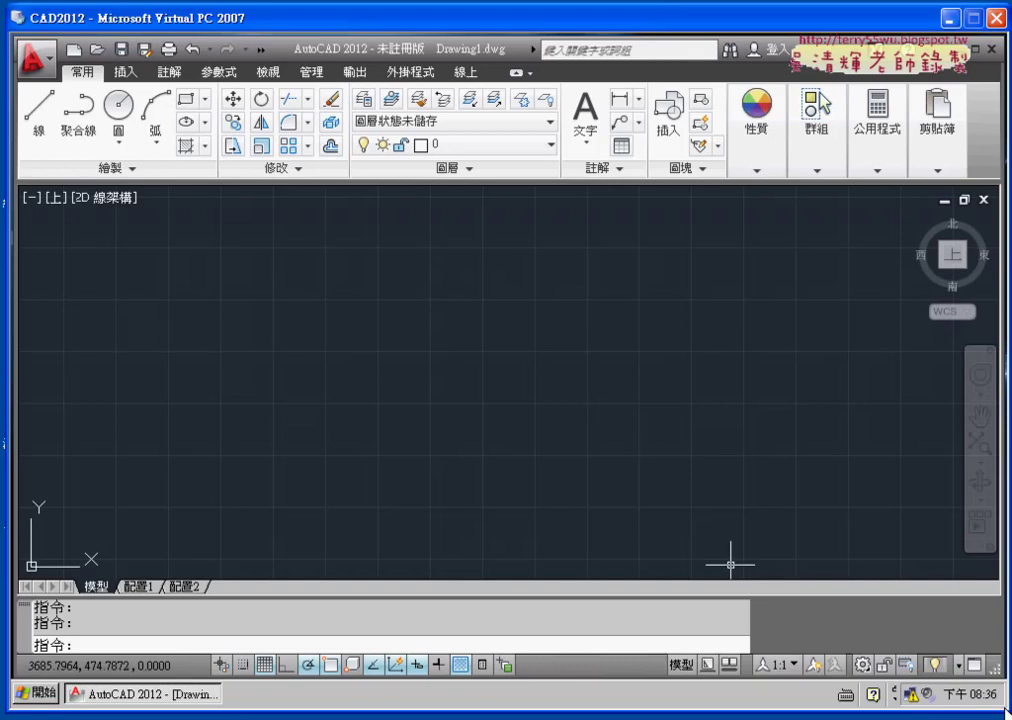
Resize the virtual machine window so the full AutoCAD window and status bar are visible
{"action": "left_click_drag", "start_coordinate": [1010, 718], "coordinate": [945, 663]}
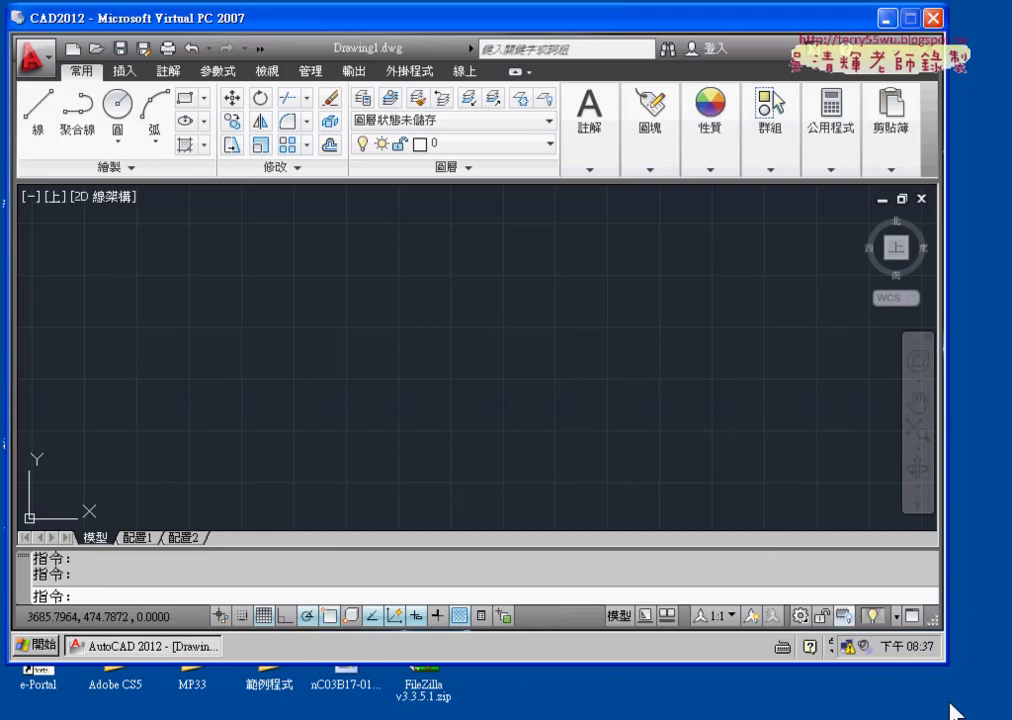
{"action": "left_click_drag", "start_coordinate": [944, 665], "coordinate": [993, 714]}
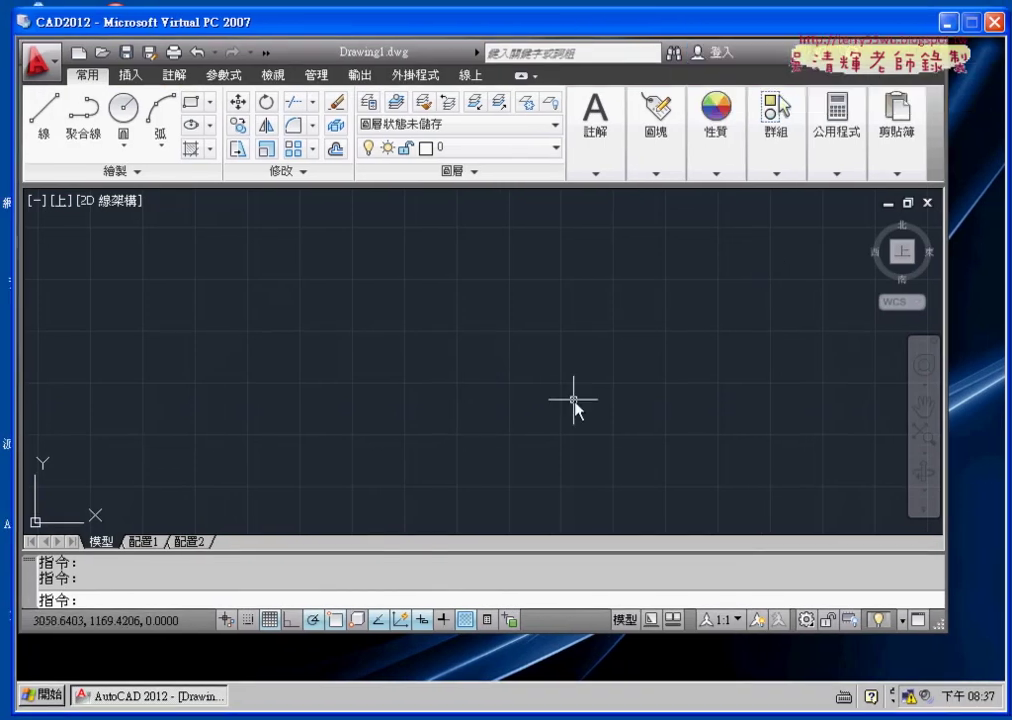
{"action": "left_click", "coordinate": [896, 130]}
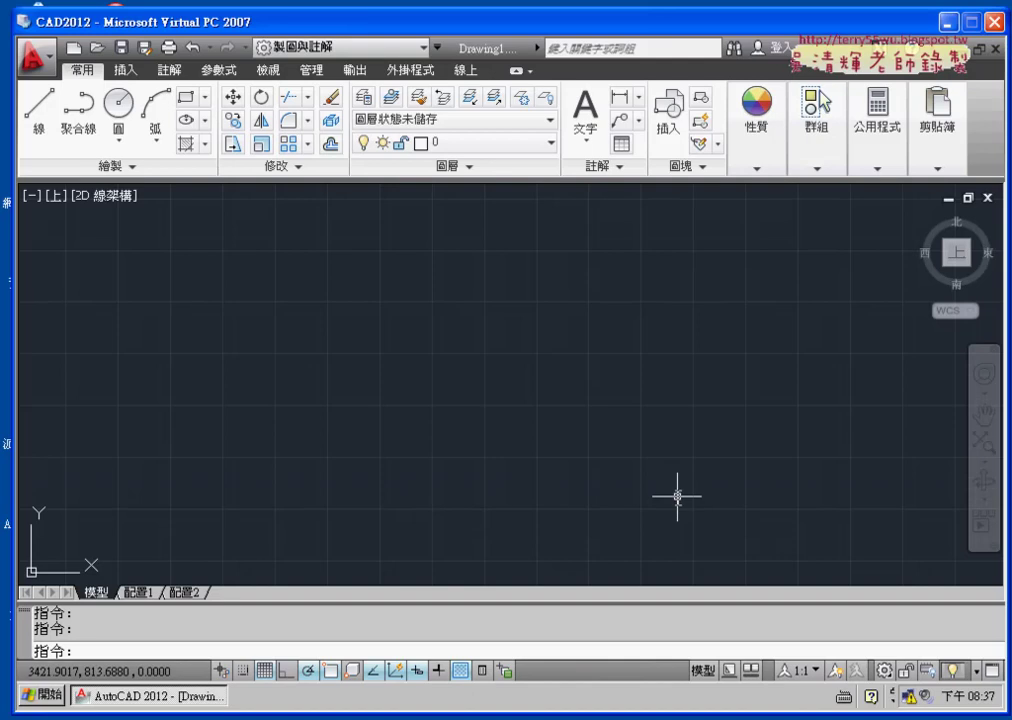
Choose AutoCAD Classic (AutoCAD 典型) from the status-bar workspace switching list
{"action": "left_click", "coordinate": [884, 672]}
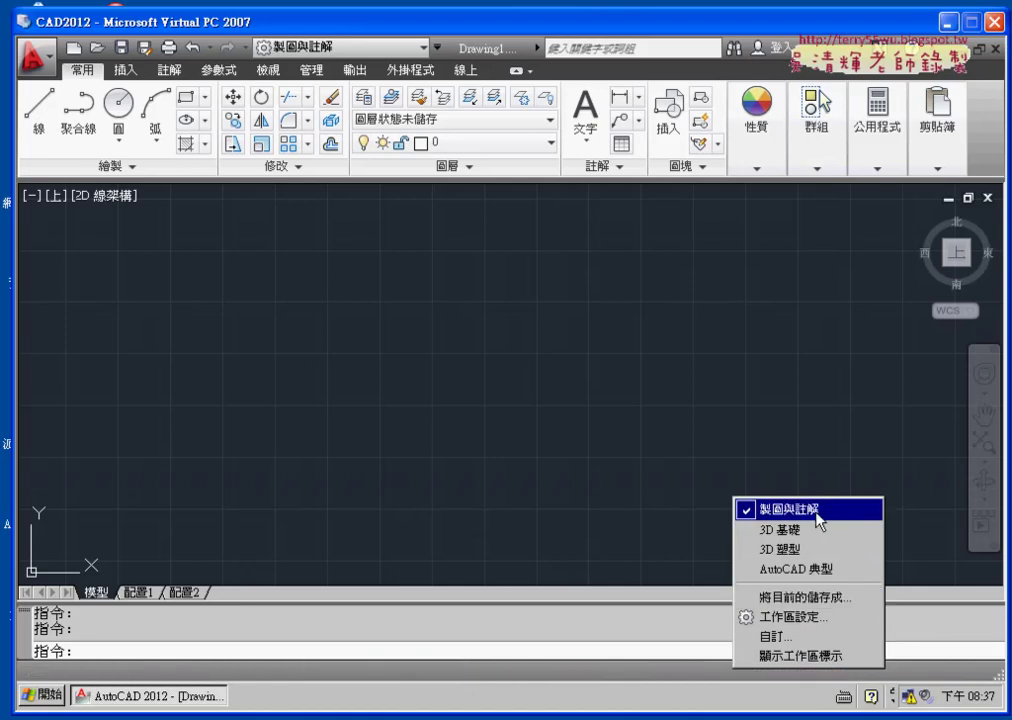
{"action": "left_click", "coordinate": [832, 577]}
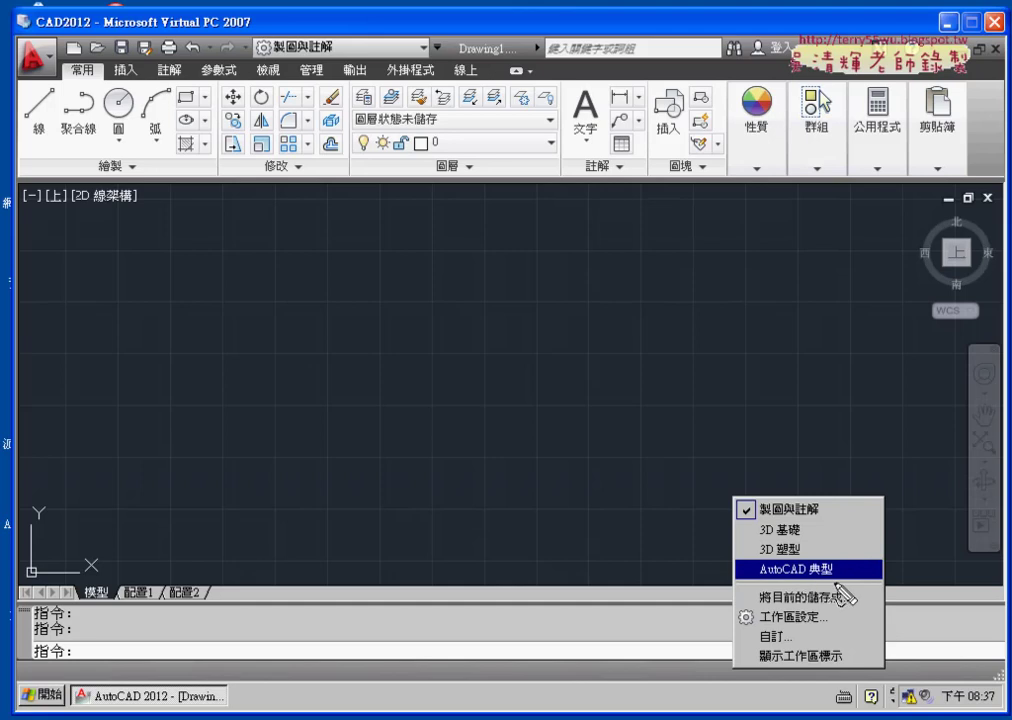
{"action": "left_click_drag", "start_coordinate": [760, 580], "coordinate": [845, 575]}
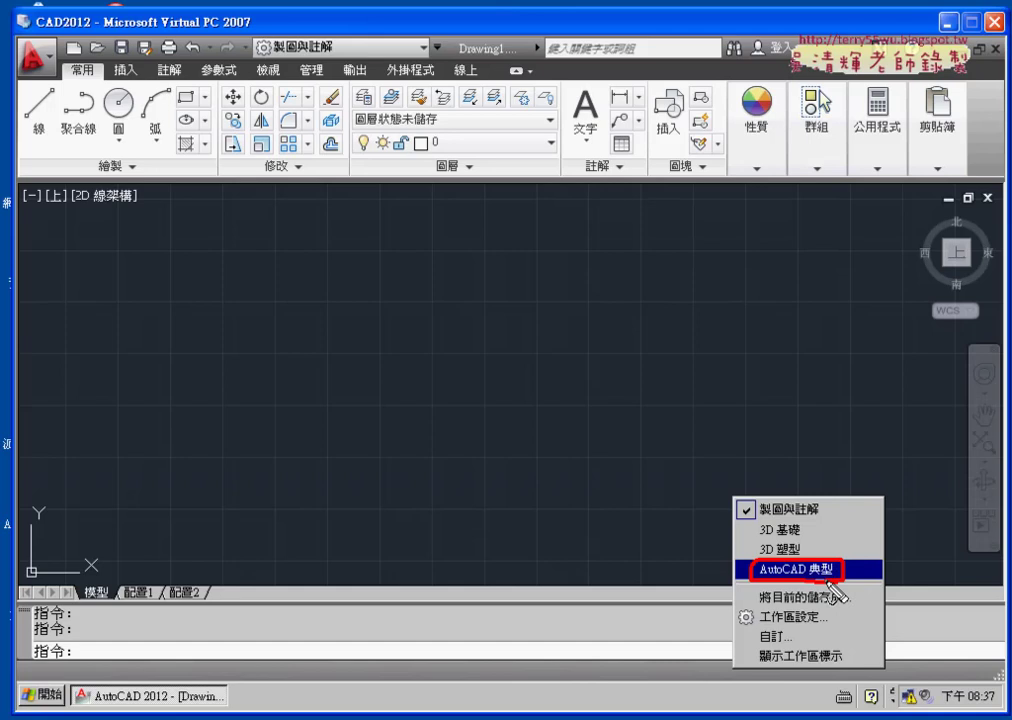
{"action": "key", "text": "Escape"}
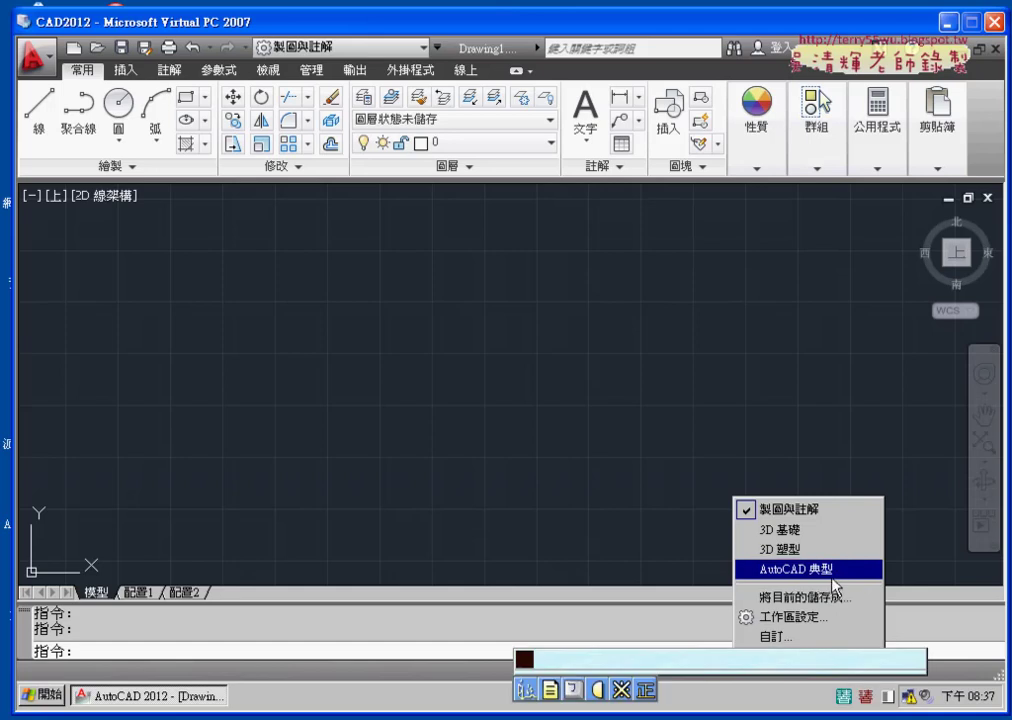
{"action": "left_click", "coordinate": [832, 577]}
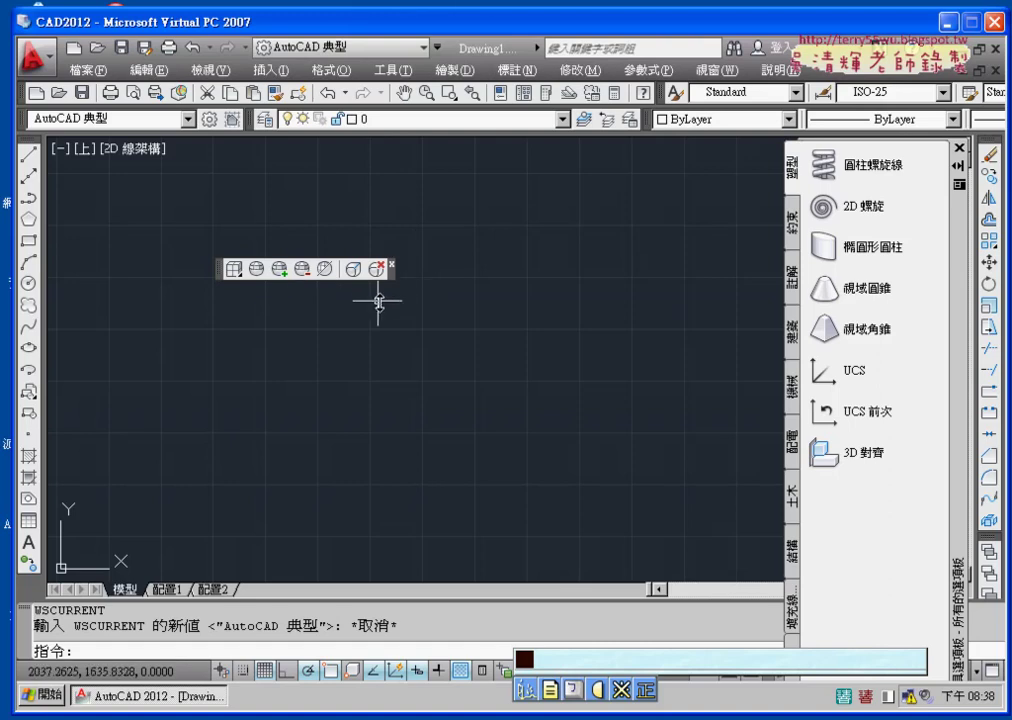
Close the floating 3D toolbar and the Tool Palettes window
{"action": "left_click", "coordinate": [391, 263]}
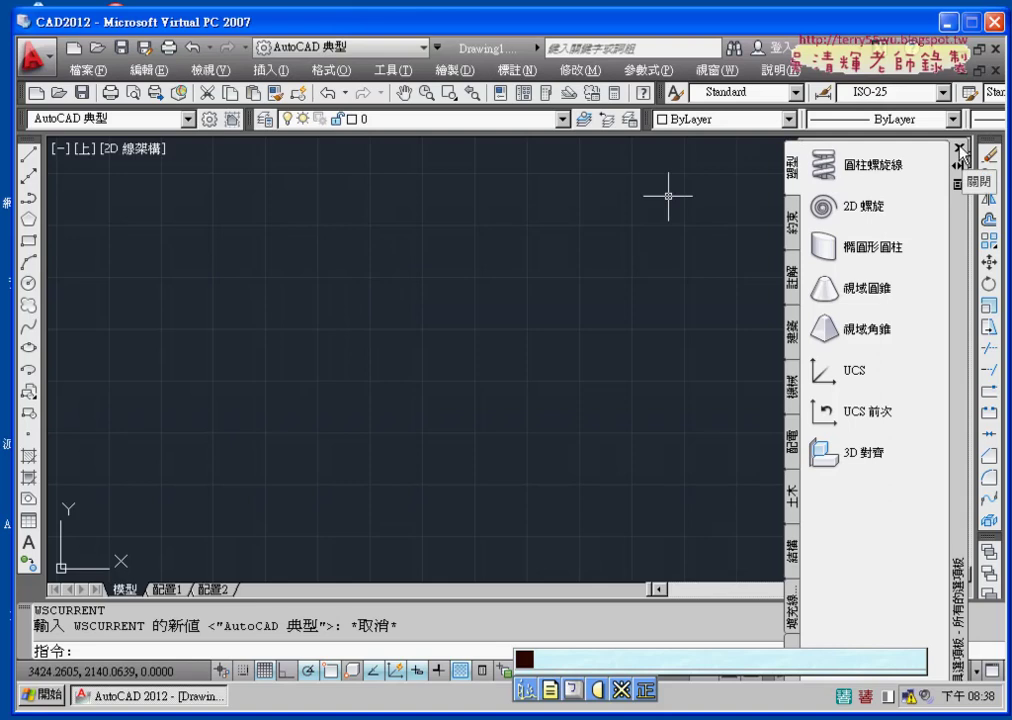
{"action": "left_click", "coordinate": [959, 151]}
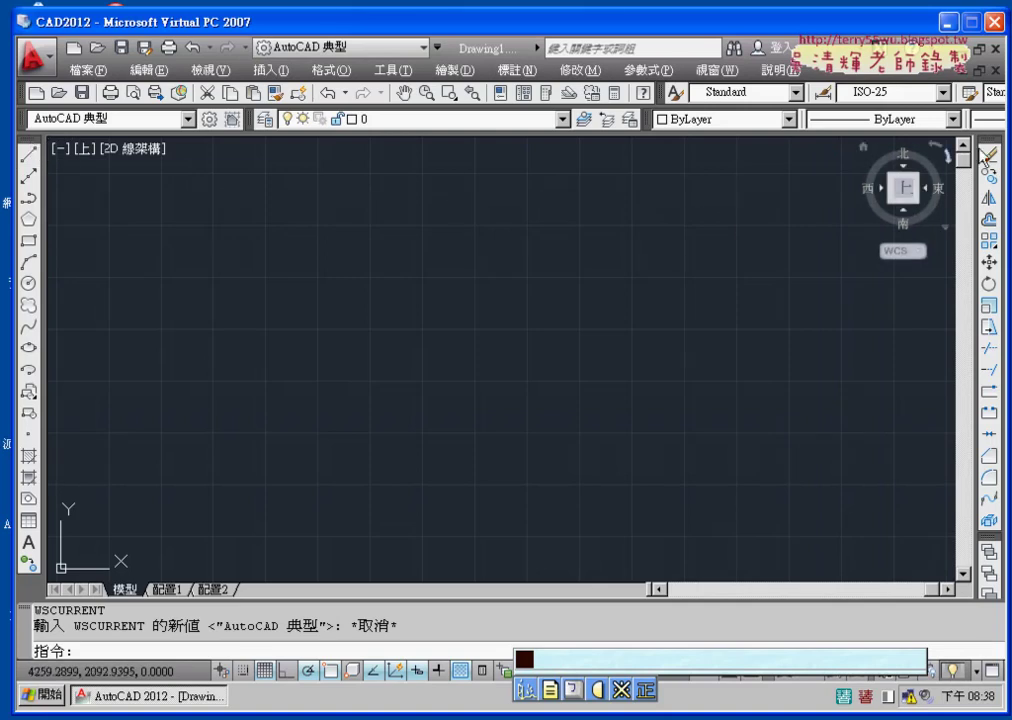
{"action": "mouse_move", "coordinate": [990, 148]}
{"action": "mouse_move", "coordinate": [903, 187]}
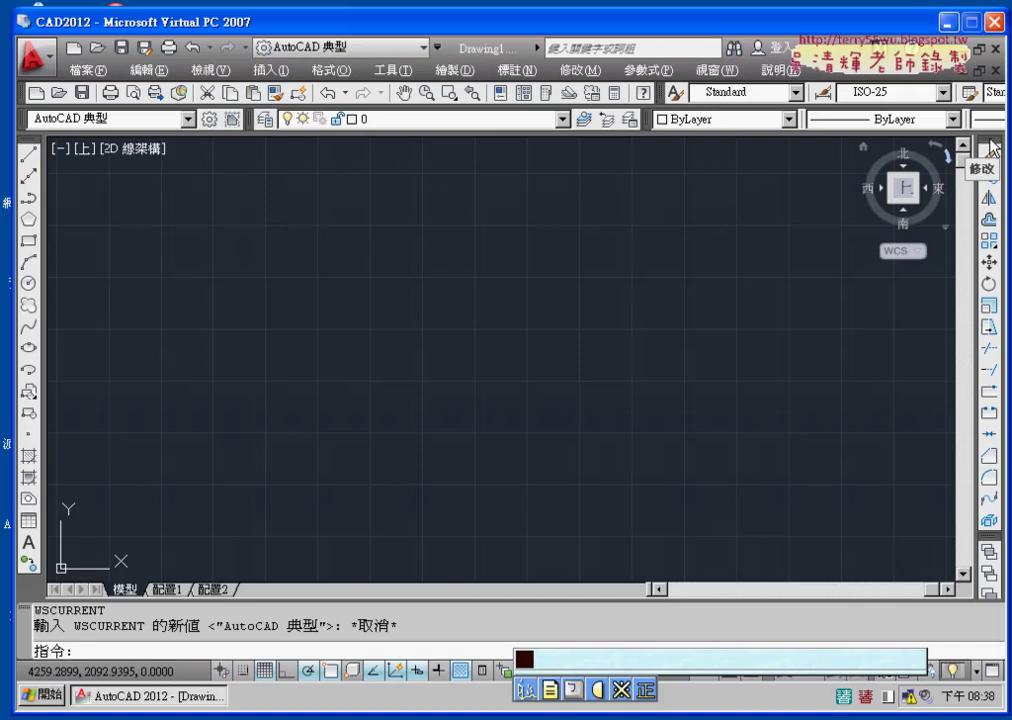
Move the Modify toolbar beside the Draw toolbar, leaving the workspace unchanged
{"action": "mouse_move", "coordinate": [993, 147]}
{"action": "left_mouse_down"}
{"action": "mouse_move", "coordinate": [50, 153]}
{"action": "mouse_move", "coordinate": [54, 142]}
{"action": "mouse_move", "coordinate": [56, 150]}
{"action": "left_mouse_up"}
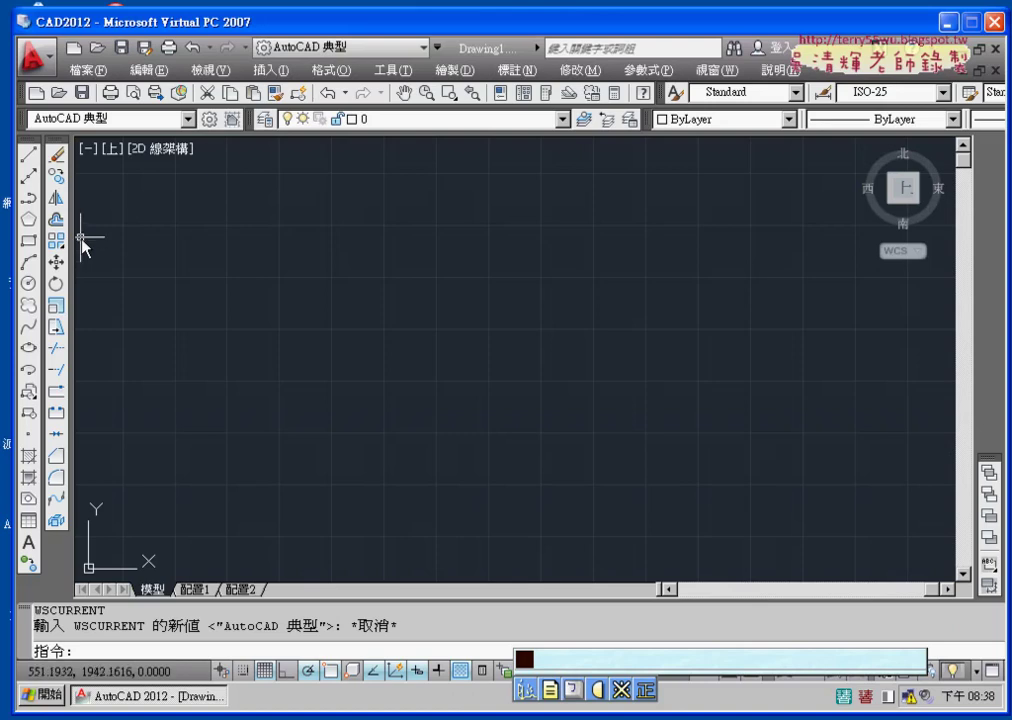
{"action": "left_click", "coordinate": [116, 120]}
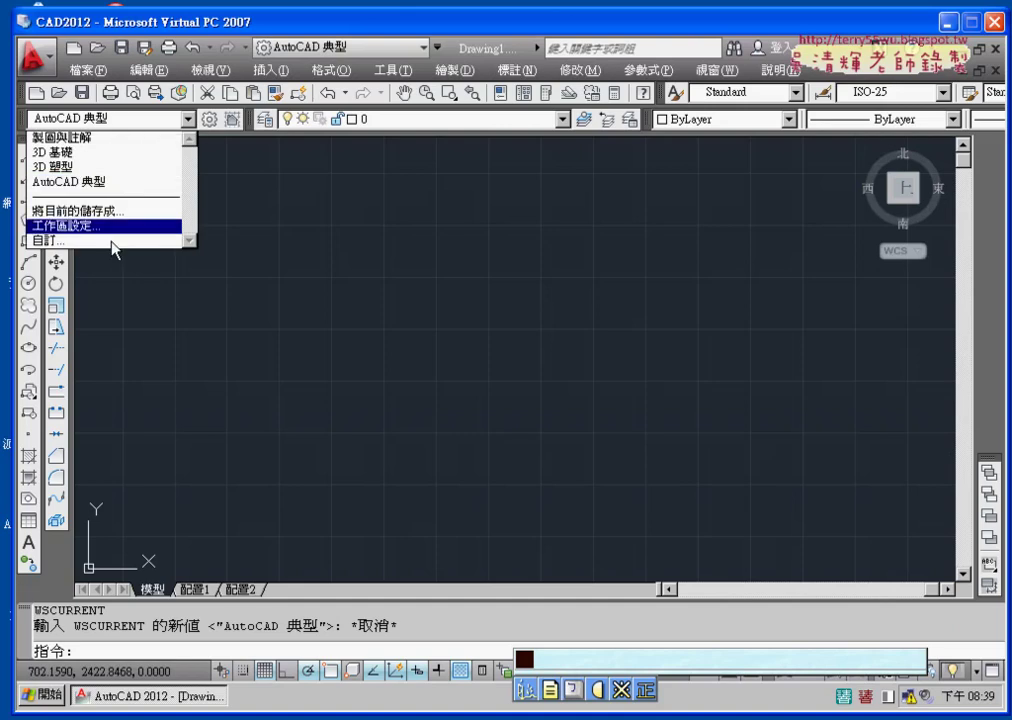
{"action": "left_click", "coordinate": [107, 293]}
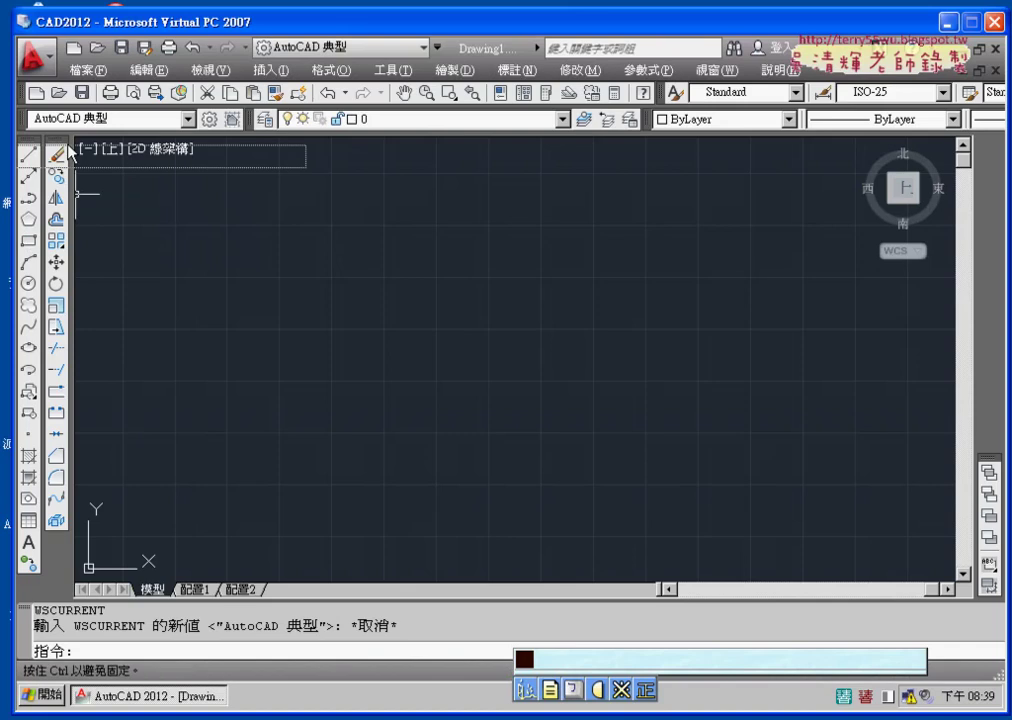
Undock and close the Modify and Draw toolbars, then reapply the AutoCAD Classic workspace layout
{"action": "left_click_drag", "start_coordinate": [55, 151], "coordinate": [411, 298]}
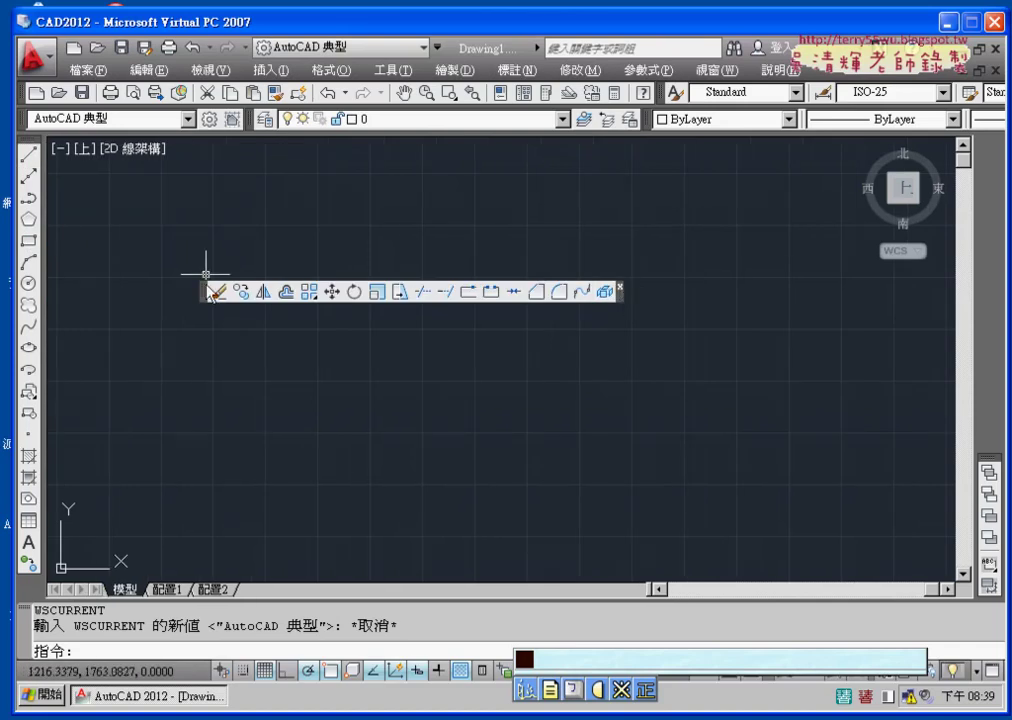
{"action": "left_click", "coordinate": [619, 287]}
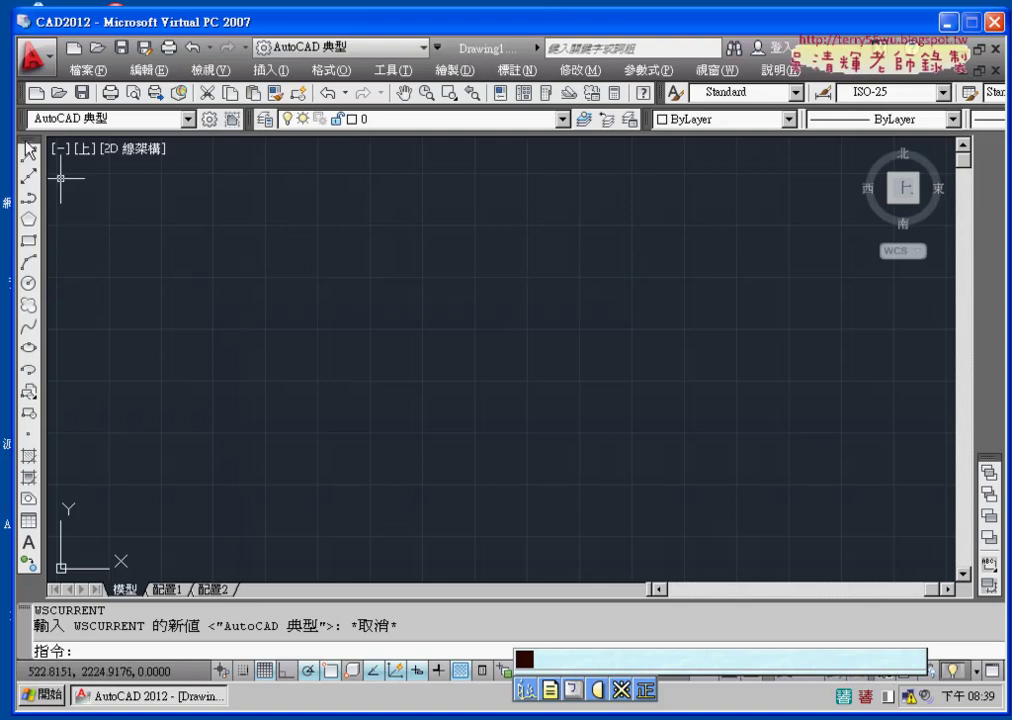
{"action": "left_click_drag", "start_coordinate": [28, 145], "coordinate": [350, 262]}
{"action": "left_click", "coordinate": [579, 247]}
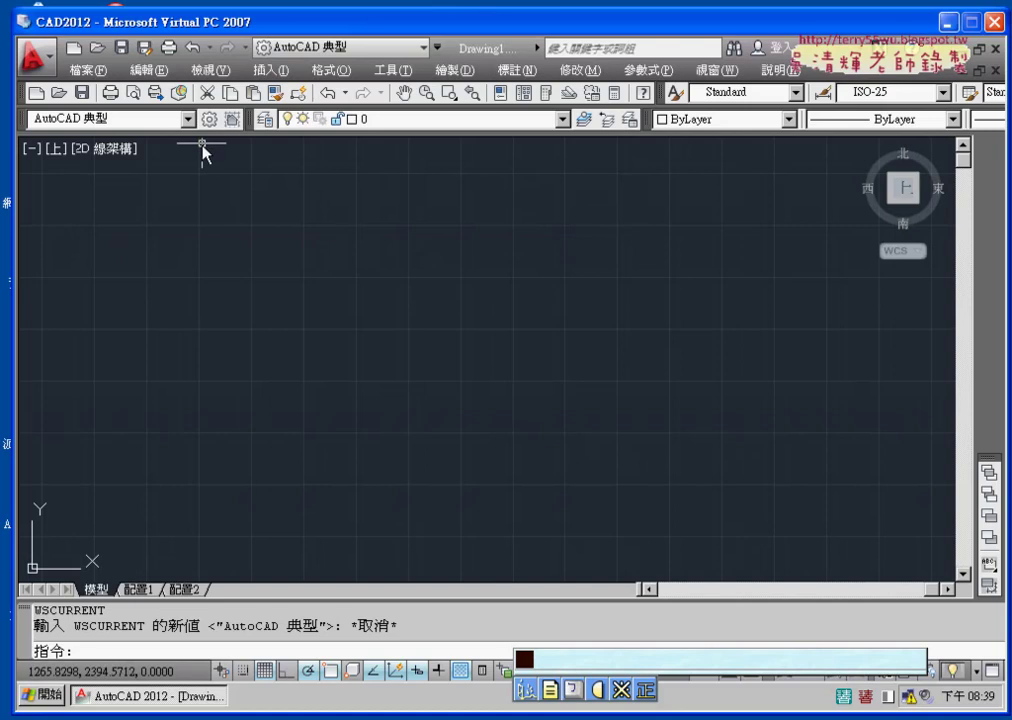
{"action": "left_click", "coordinate": [165, 118]}
{"action": "left_click", "coordinate": [138, 182]}
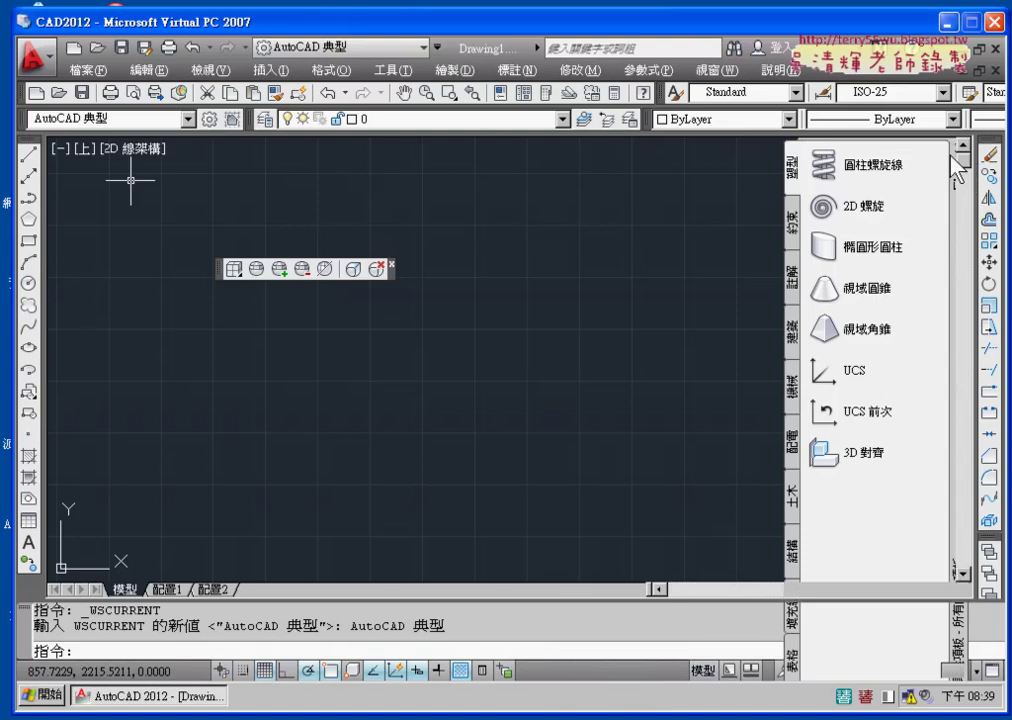
Close the Tool Palettes window and the floating 3D toolbar, keeping the current workspace
{"action": "left_click", "coordinate": [960, 148]}
{"action": "left_click", "coordinate": [887, 672]}
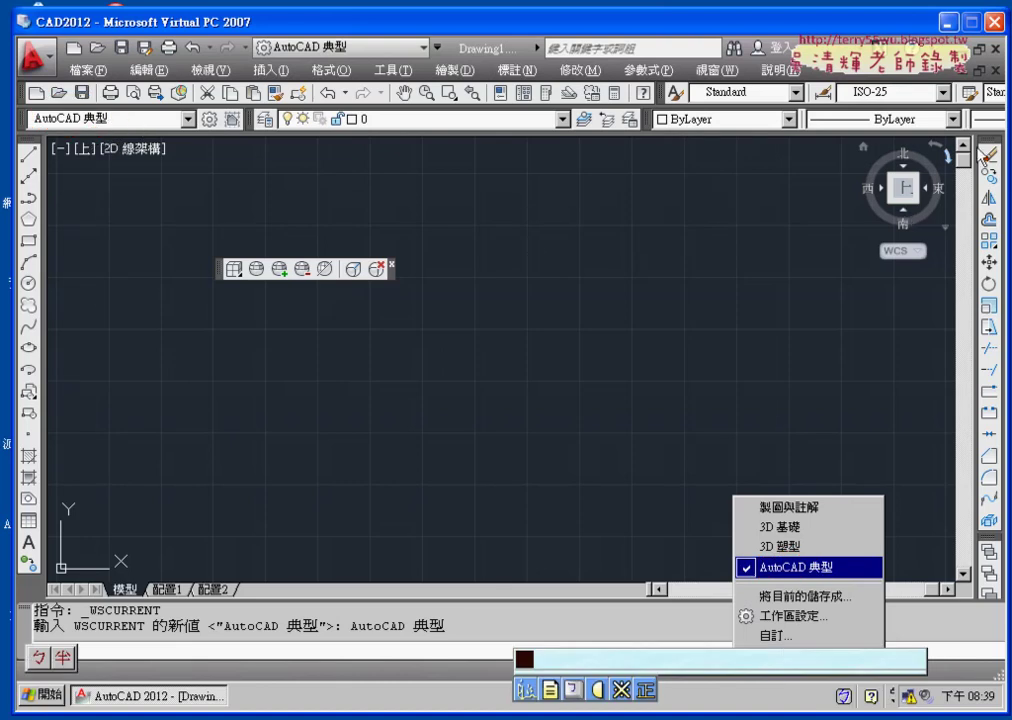
{"action": "key", "text": "Escape"}
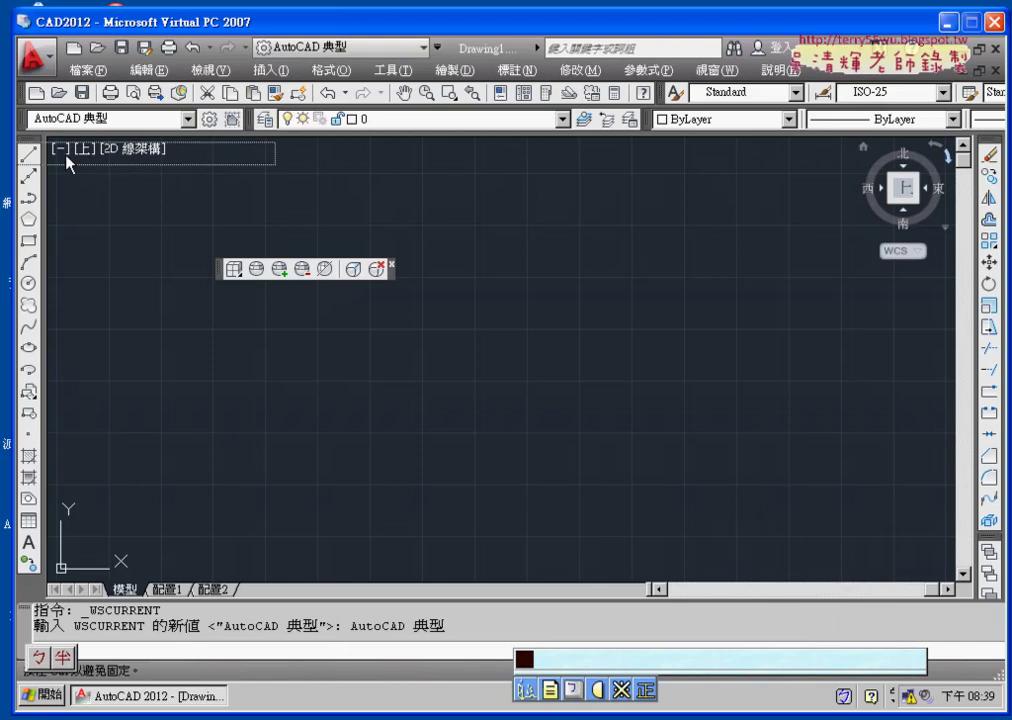
{"action": "left_click", "coordinate": [388, 264]}
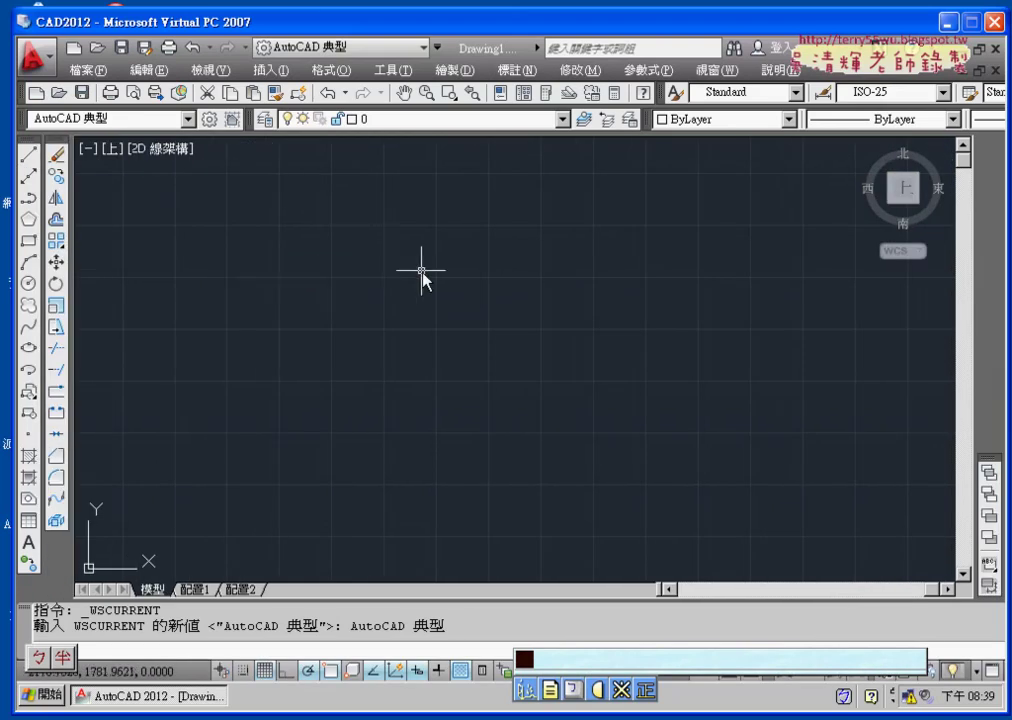